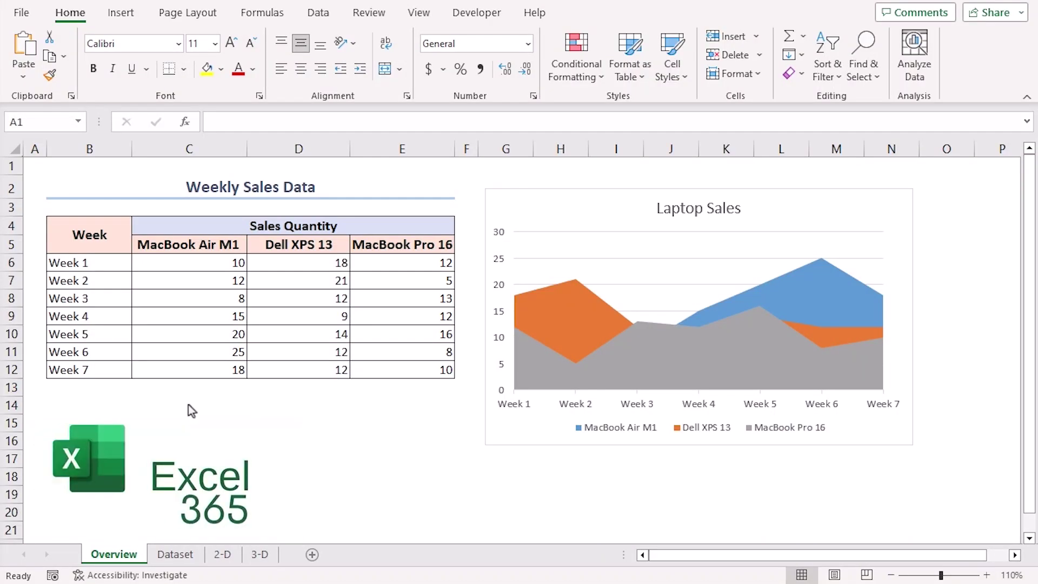
# Move from the Overview sheet to the next sheet with Ctrl+PageDown
pyautogui.hotkey('ctrl', 'pagedown')
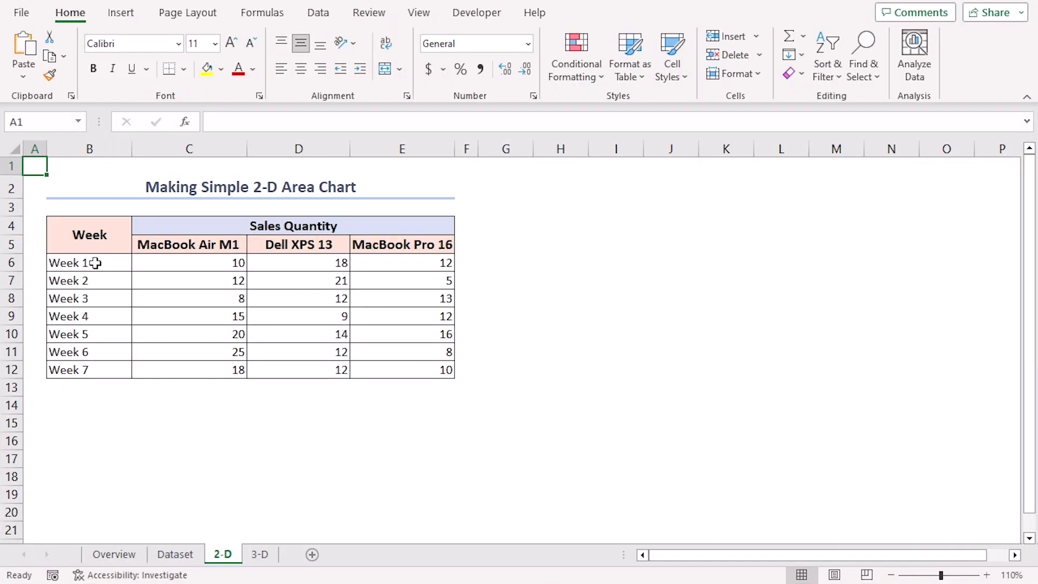
# Select the Week 1–7 labels and sales figures in the laptop sales table
pyautogui.moveTo(92, 263); pyautogui.dragTo(419, 366)
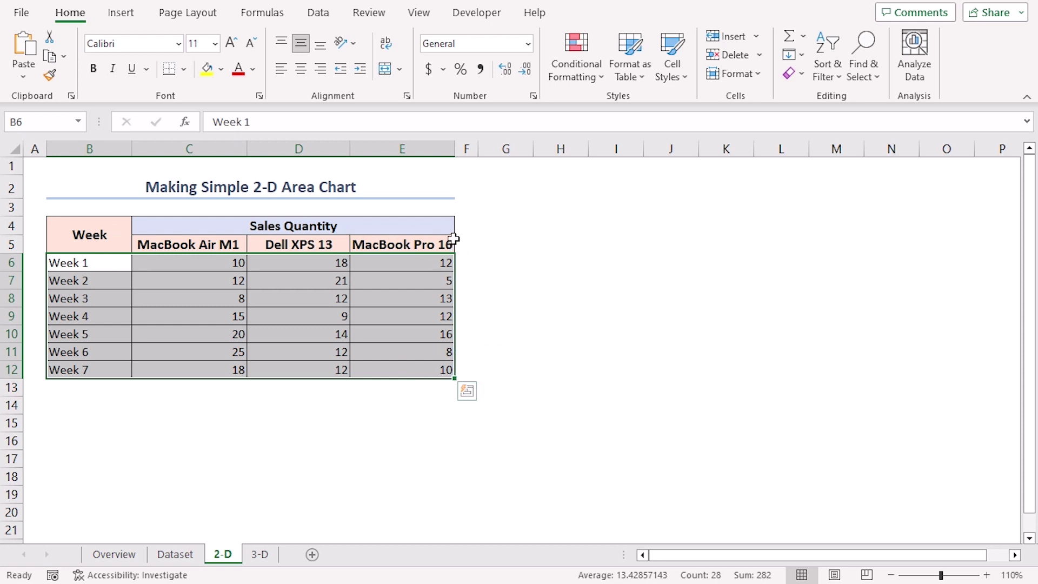
# Insert a 2-D Area chart of the selected sales and move it beside the table
pyautogui.click(122, 13)
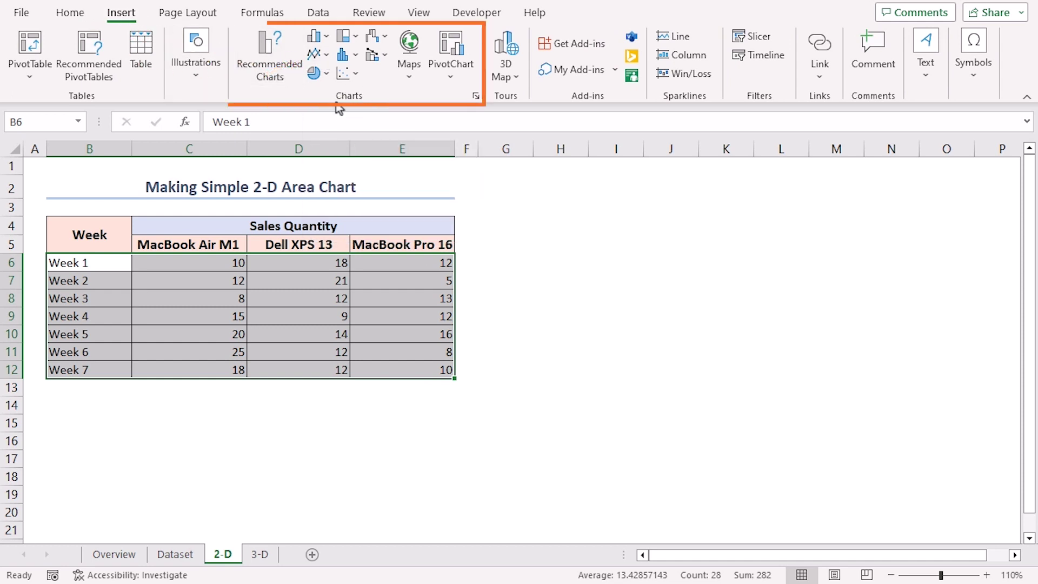
pyautogui.click(325, 57)
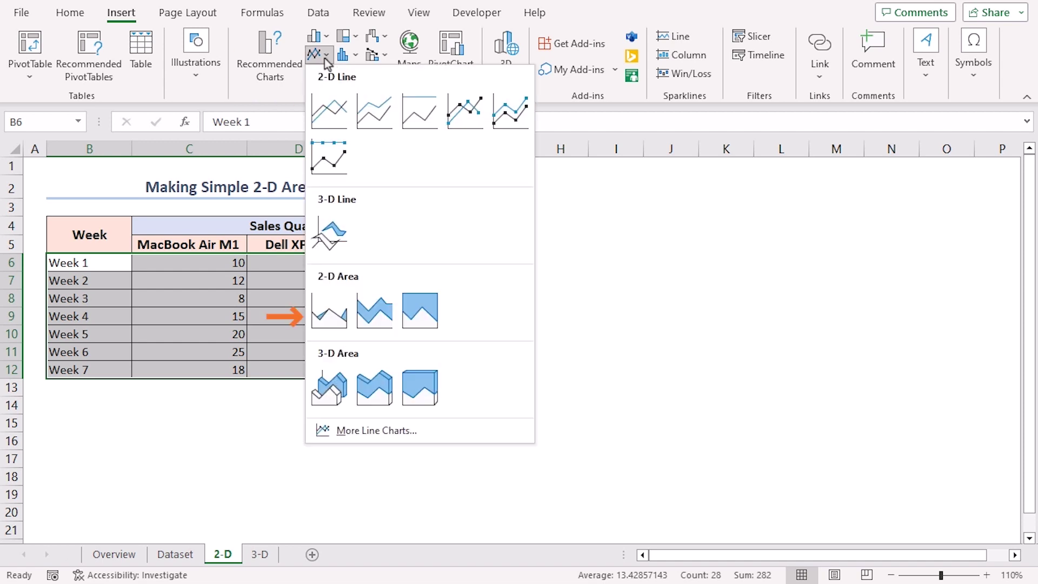
pyautogui.click(341, 314)
pyautogui.moveTo(373, 262); pyautogui.dragTo(566, 191)
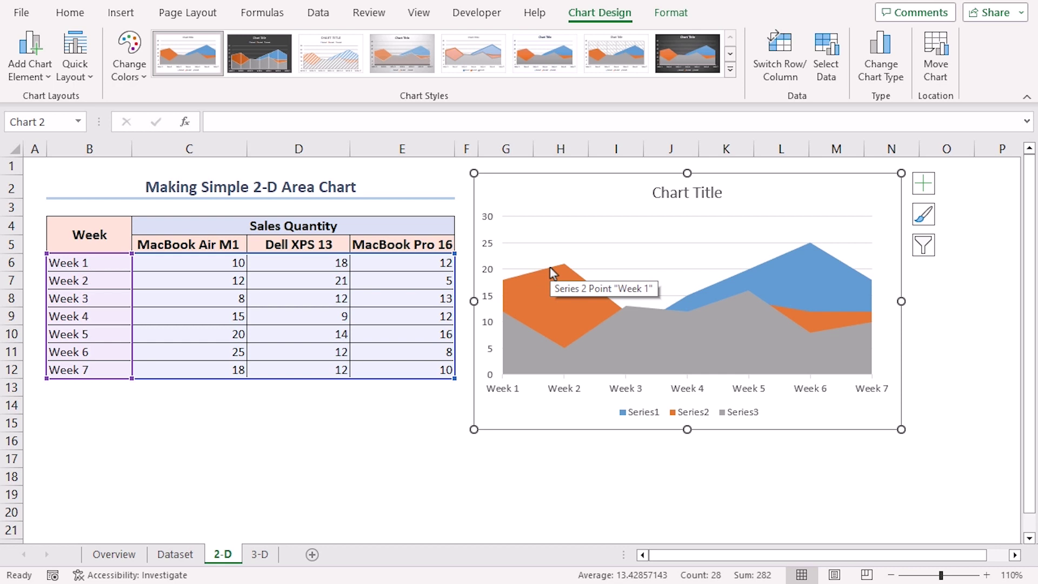
# Open the chart's Select Data dialog and name Series1 'MacBook Air M1' from cell C5
pyautogui.rightClick(559, 192)
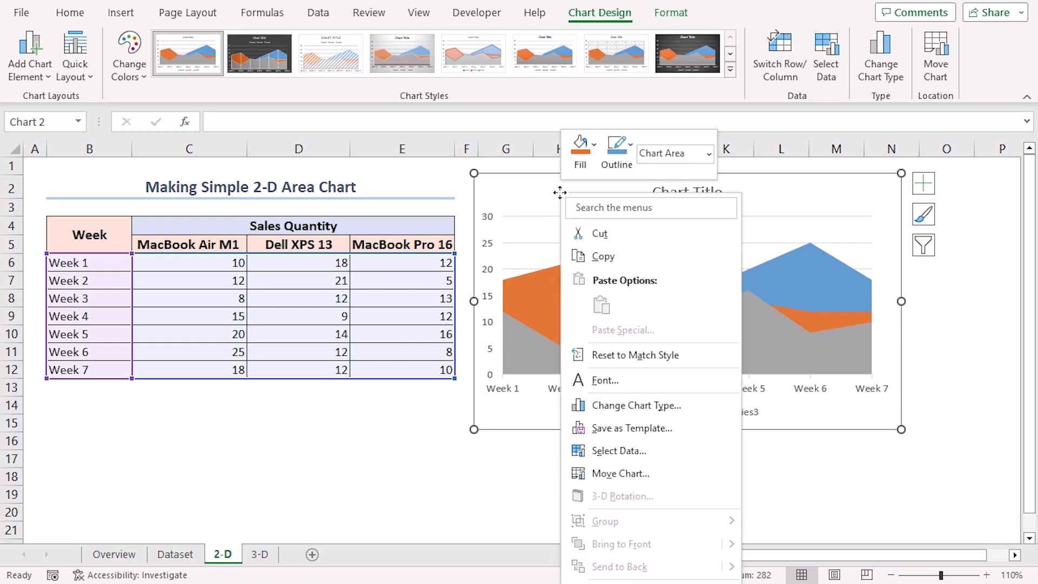
pyautogui.click(626, 452)
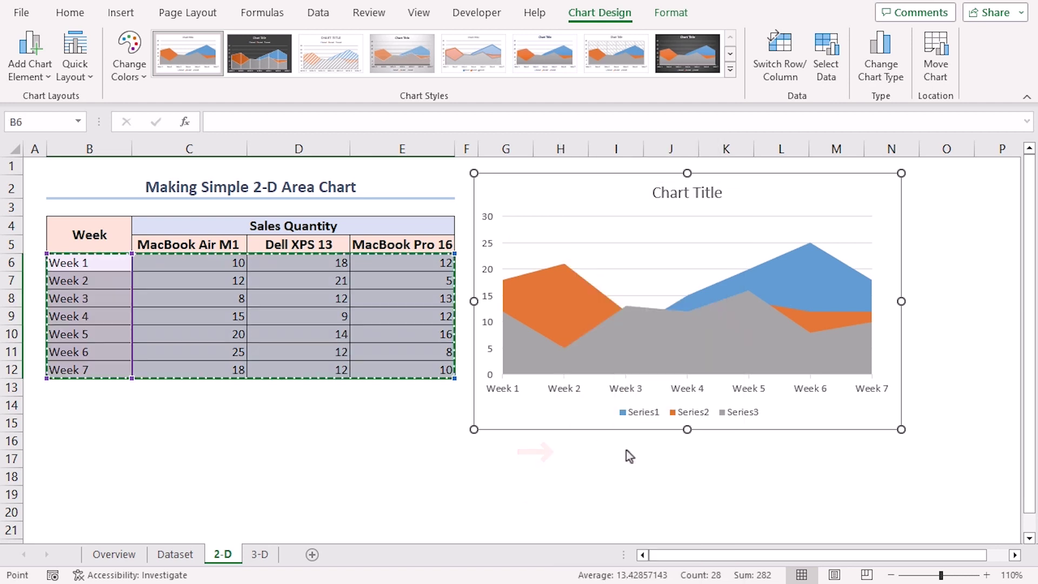
pyautogui.moveTo(634, 247); pyautogui.dragTo(591, 245)
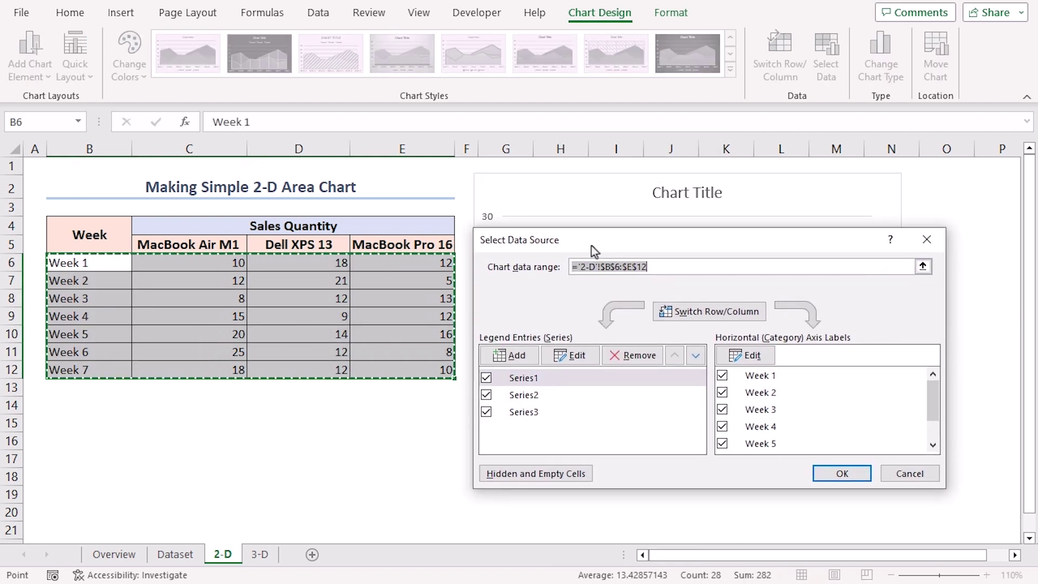
pyautogui.click(543, 378)
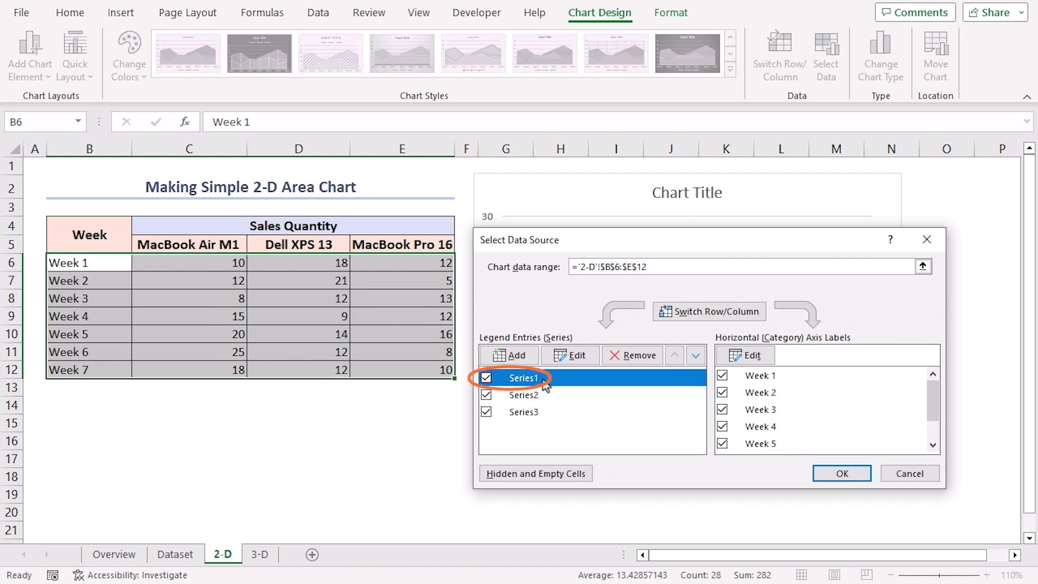
pyautogui.click(569, 356)
pyautogui.moveTo(676, 312); pyautogui.dragTo(604, 257)
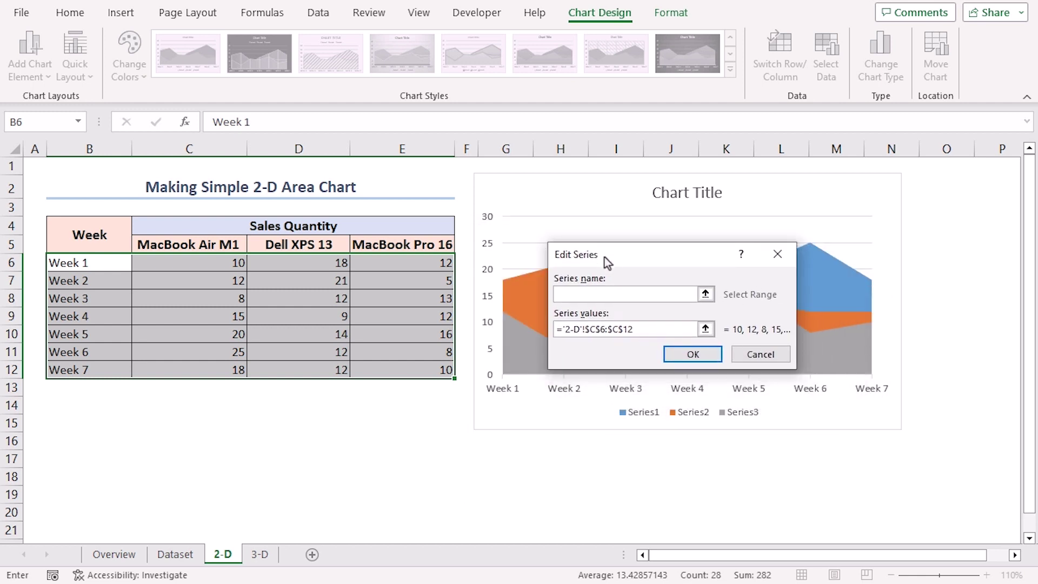
pyautogui.click(587, 325)
pyautogui.click(191, 242)
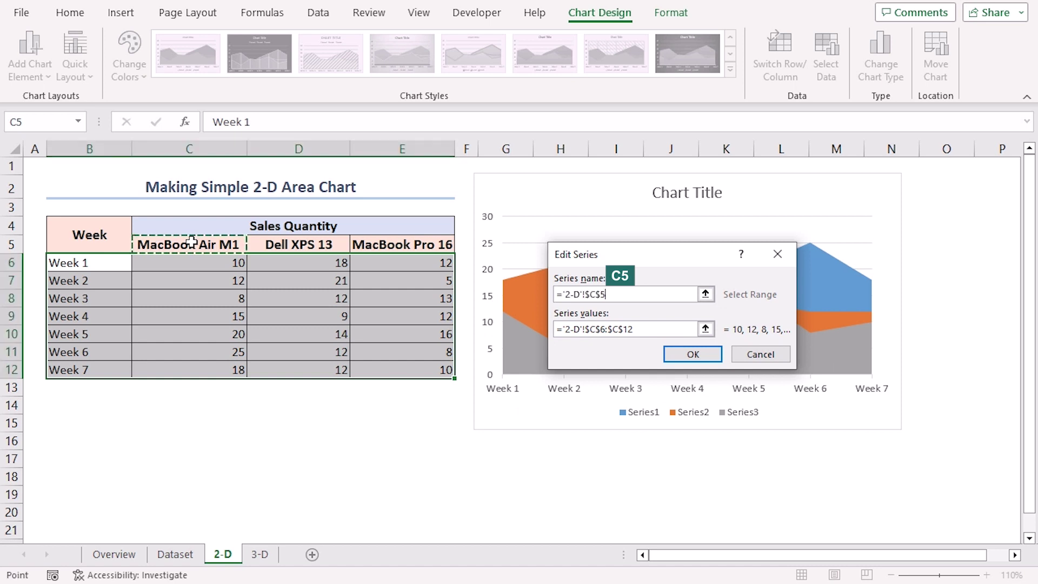
pyautogui.click(560, 294)
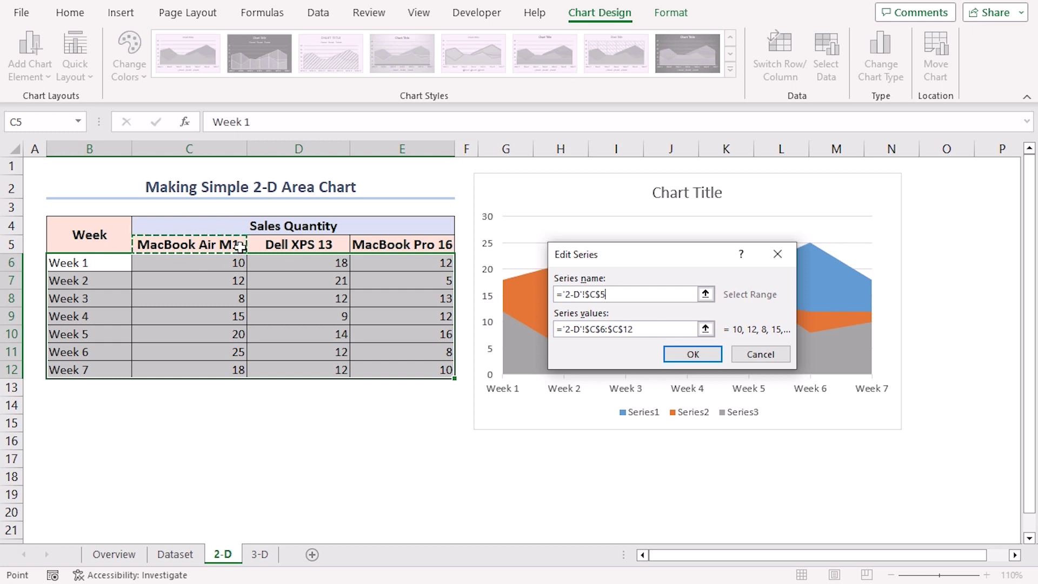
pyautogui.click(690, 357)
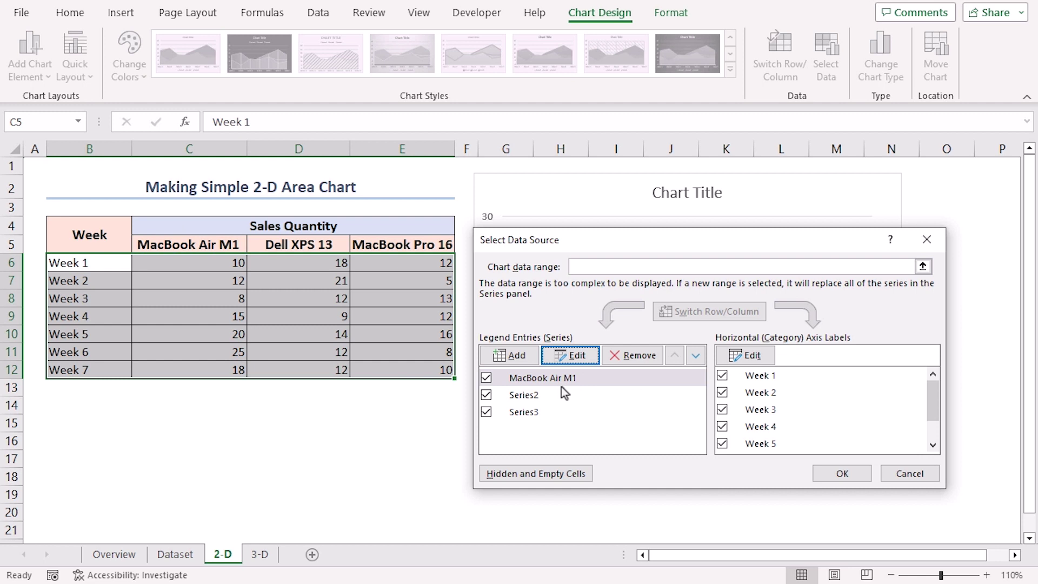
# Name Series2 'Dell XPS 13' (D5) and Series3 'MacBook Pro 16' (E5), then apply
pyautogui.click(526, 397)
pyautogui.click(568, 355)
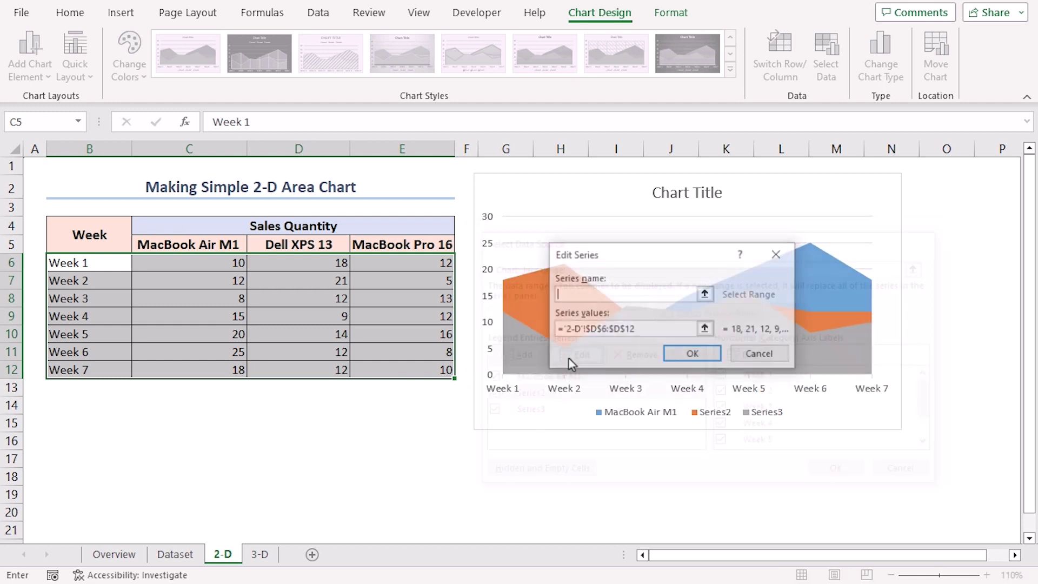
pyautogui.click(284, 245)
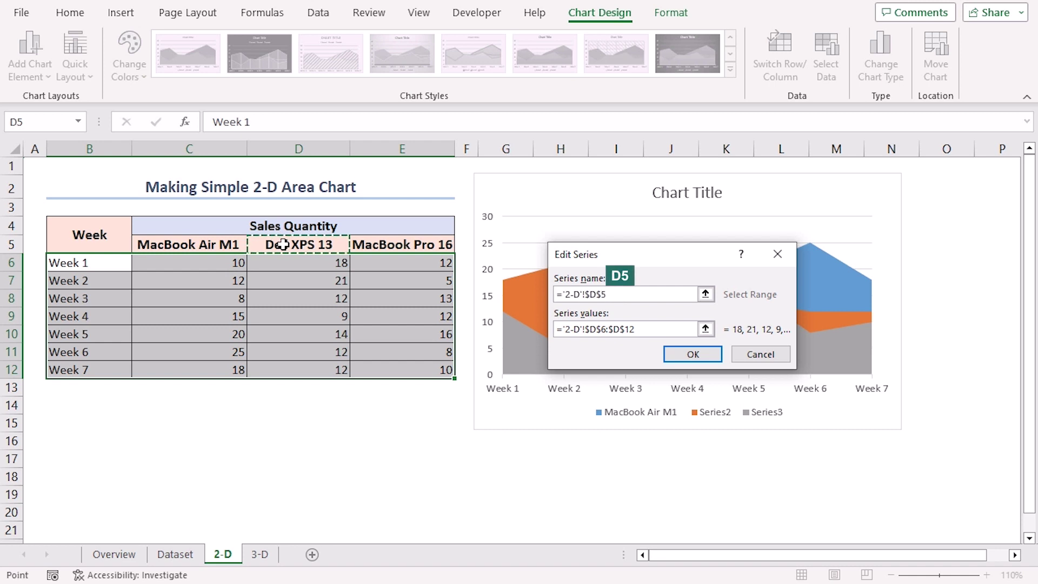
pyautogui.click(682, 355)
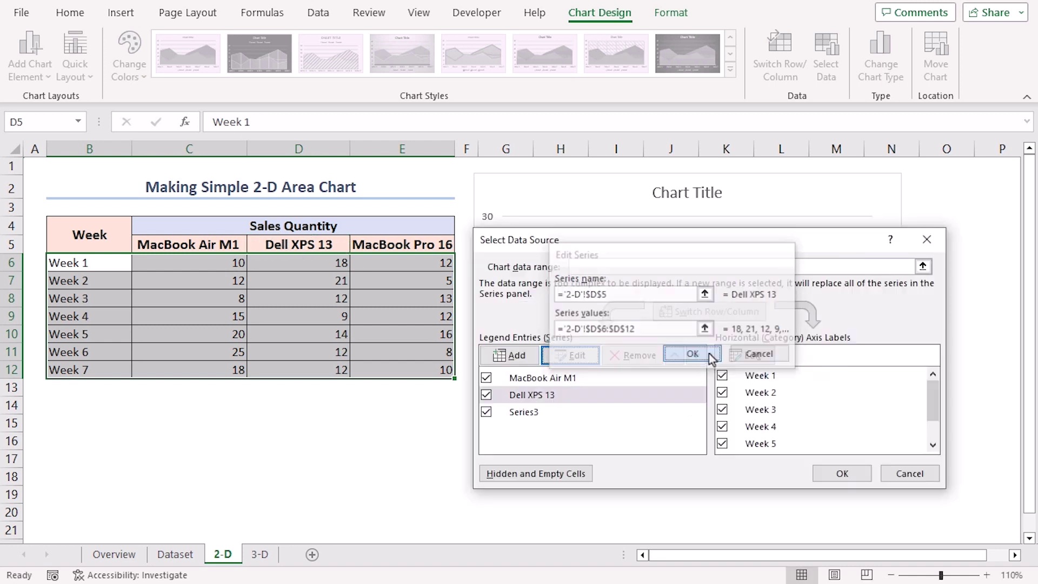
pyautogui.click(527, 413)
pyautogui.click(569, 355)
pyautogui.click(403, 241)
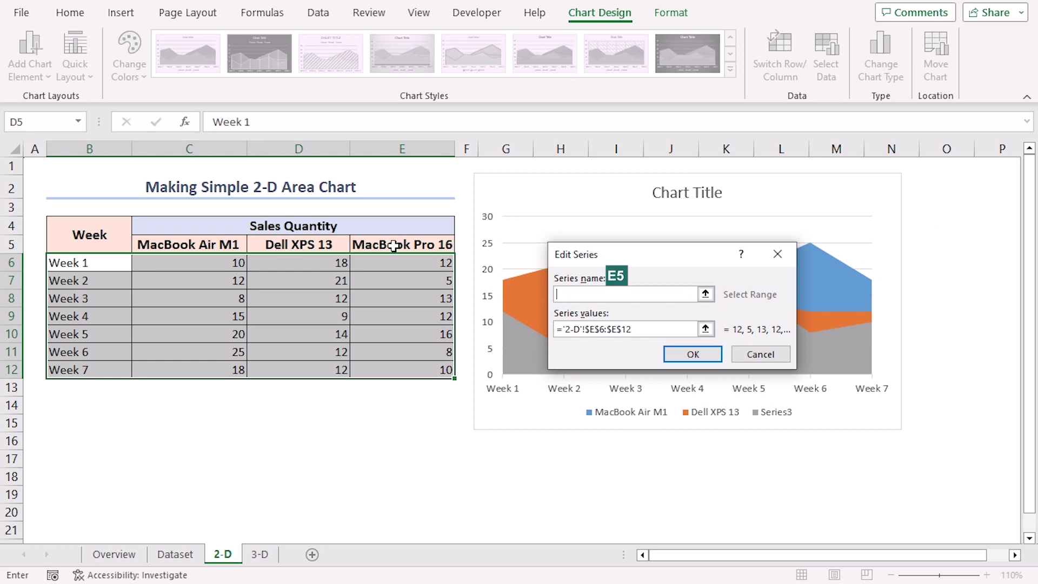
pyautogui.click(697, 354)
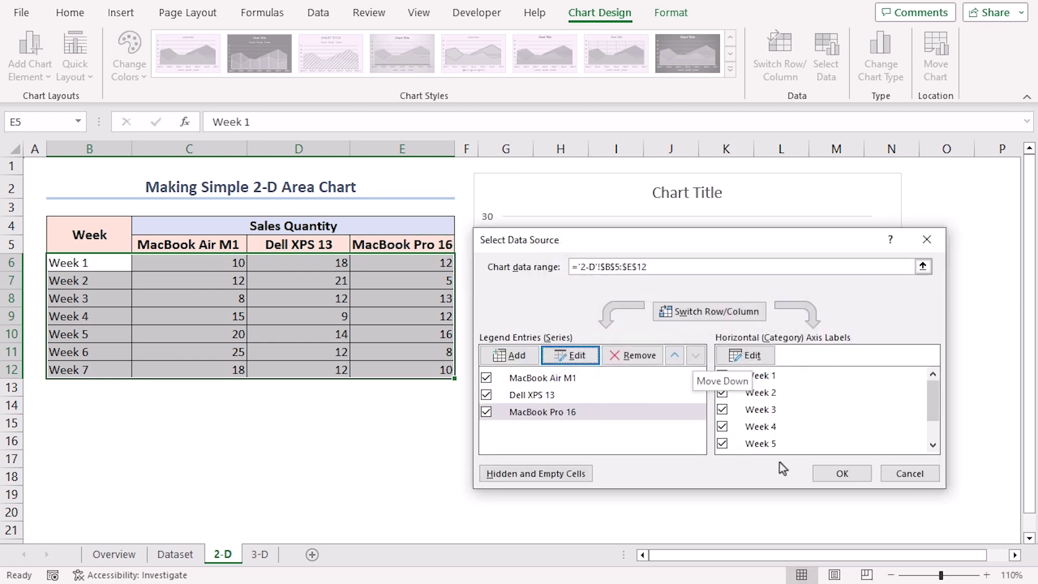
pyautogui.click(842, 474)
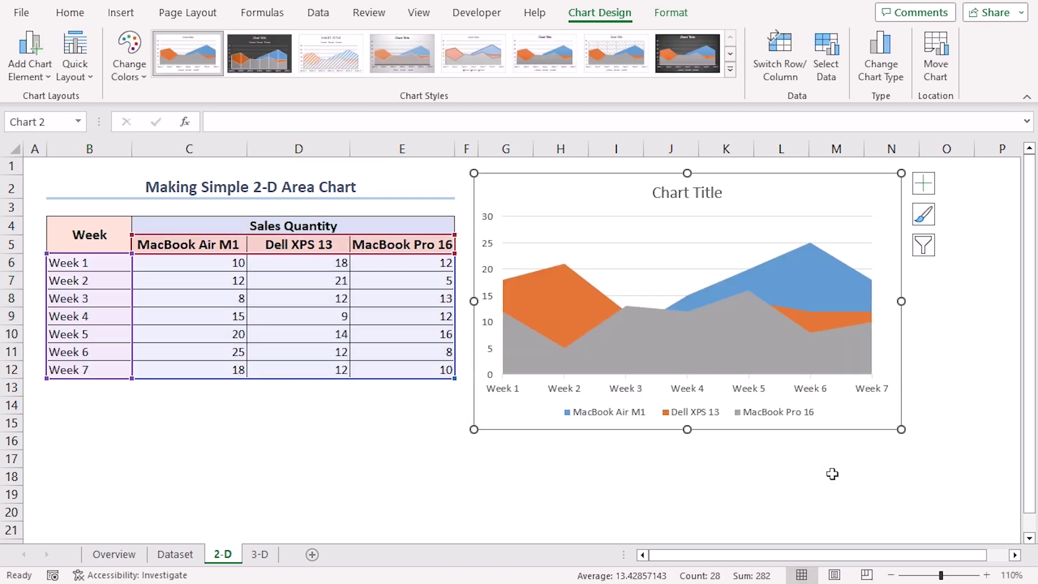
pyautogui.click(922, 184)
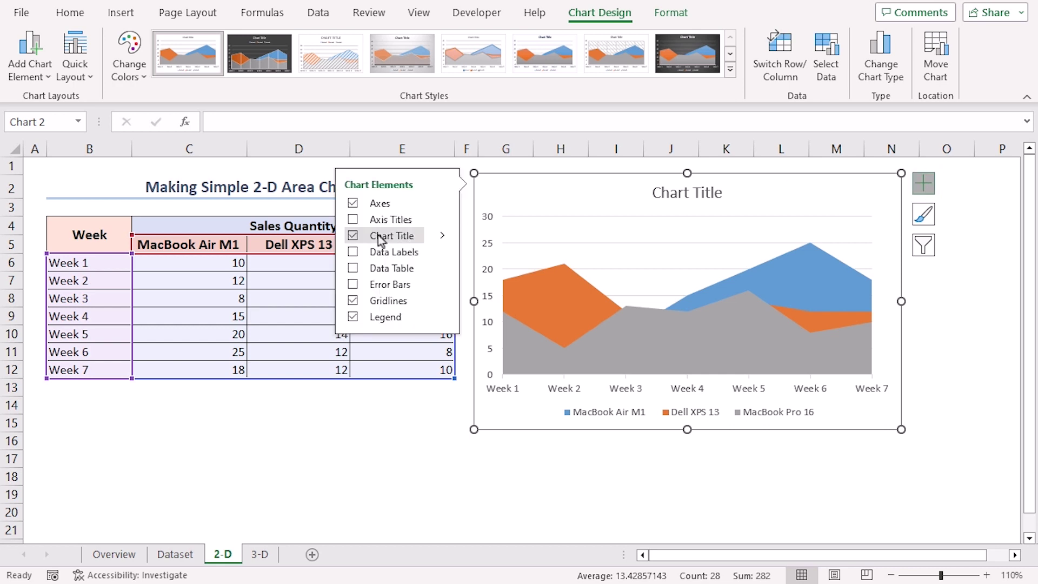
# Turn on Axis Titles, labelling the vertical axis 'Sales Quantity' and the horizontal axis 'Week'
pyautogui.click(353, 220)
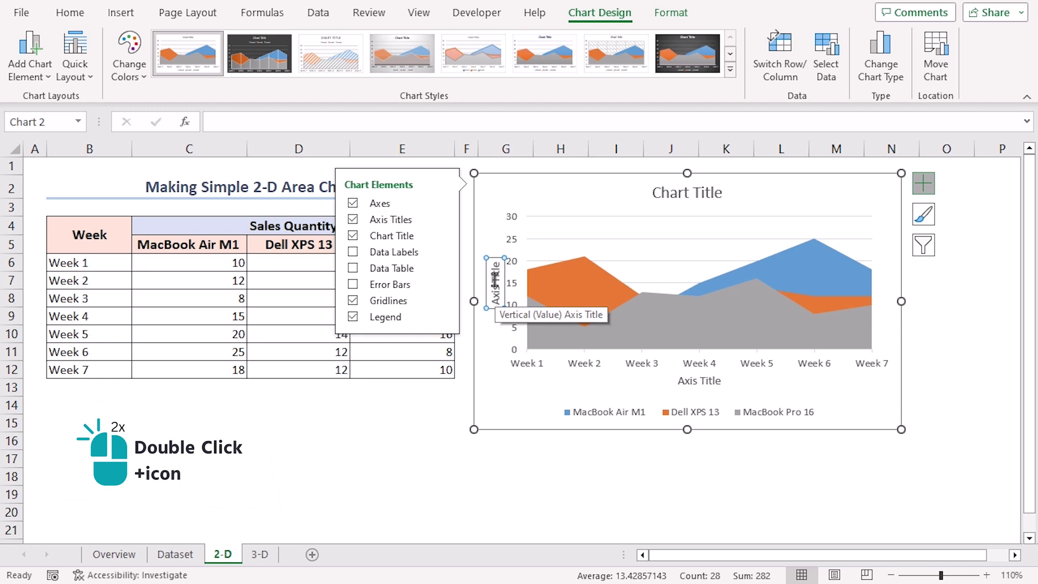
pyautogui.doubleClick(495, 279)
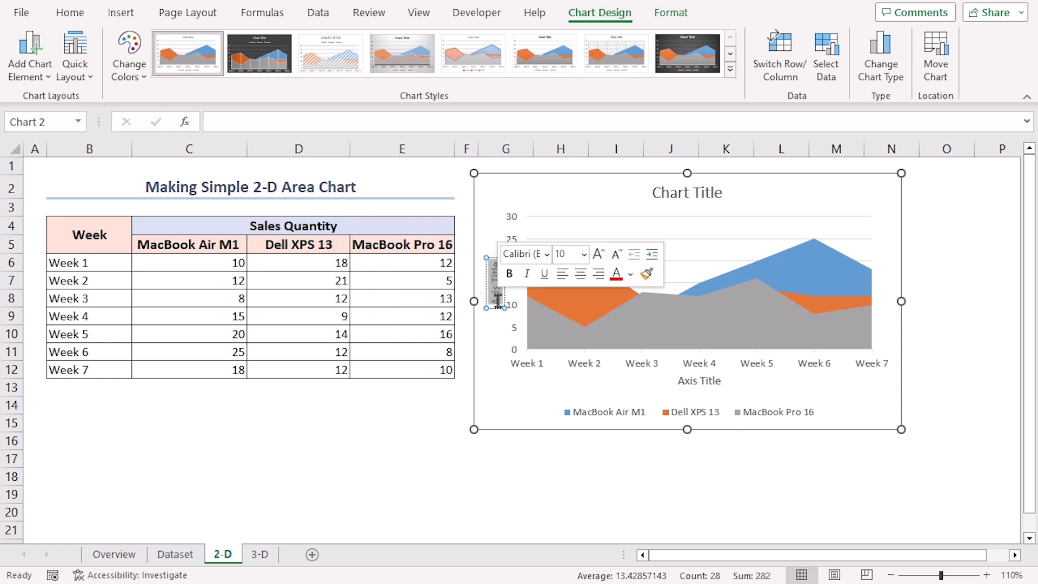
pyautogui.write('Sales Quantit')
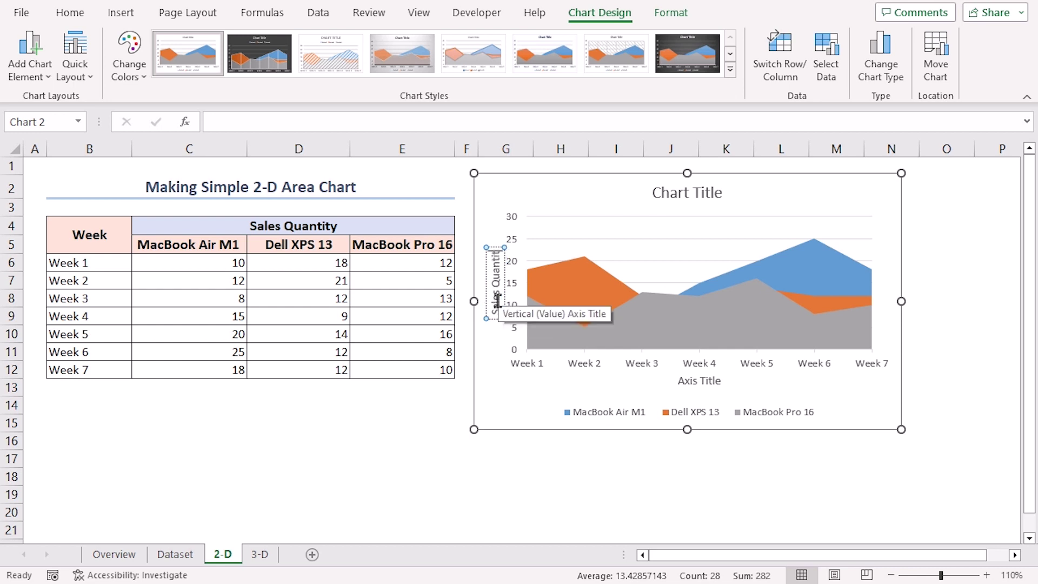
pyautogui.write('y')
pyautogui.click(637, 387)
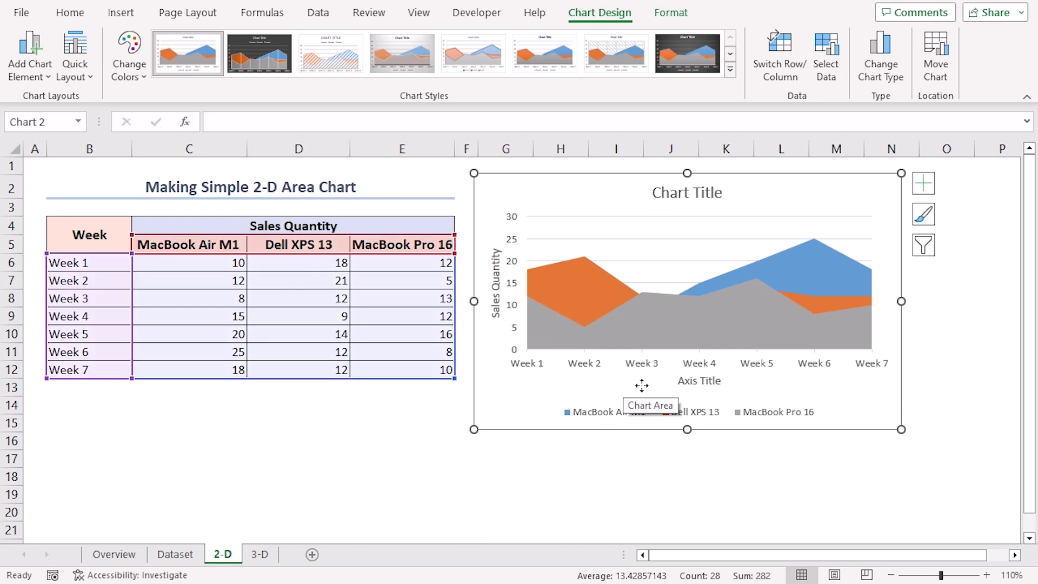
pyautogui.doubleClick(699, 381)
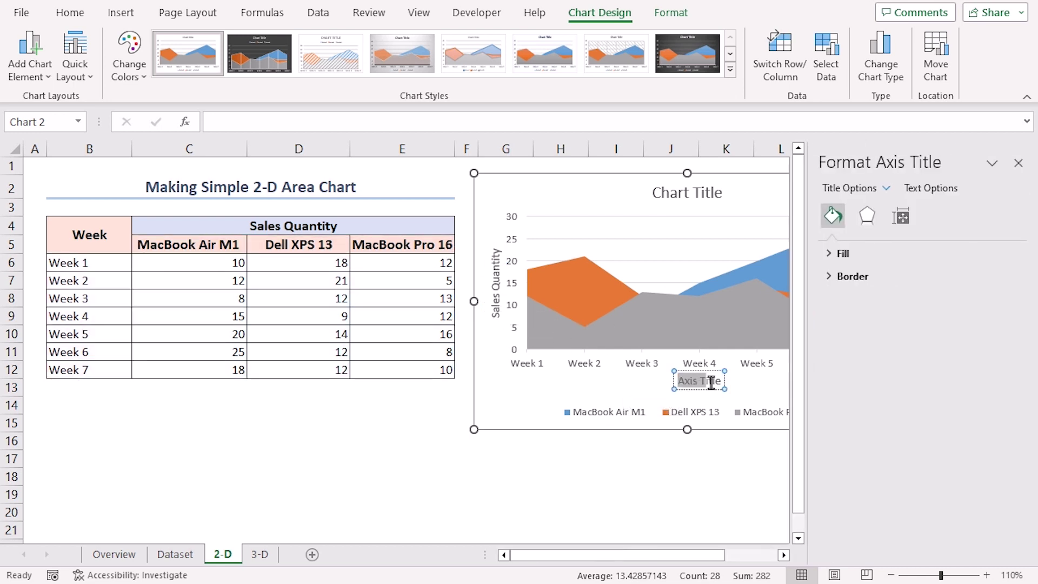
pyautogui.write('Week')
pyautogui.click(737, 383)
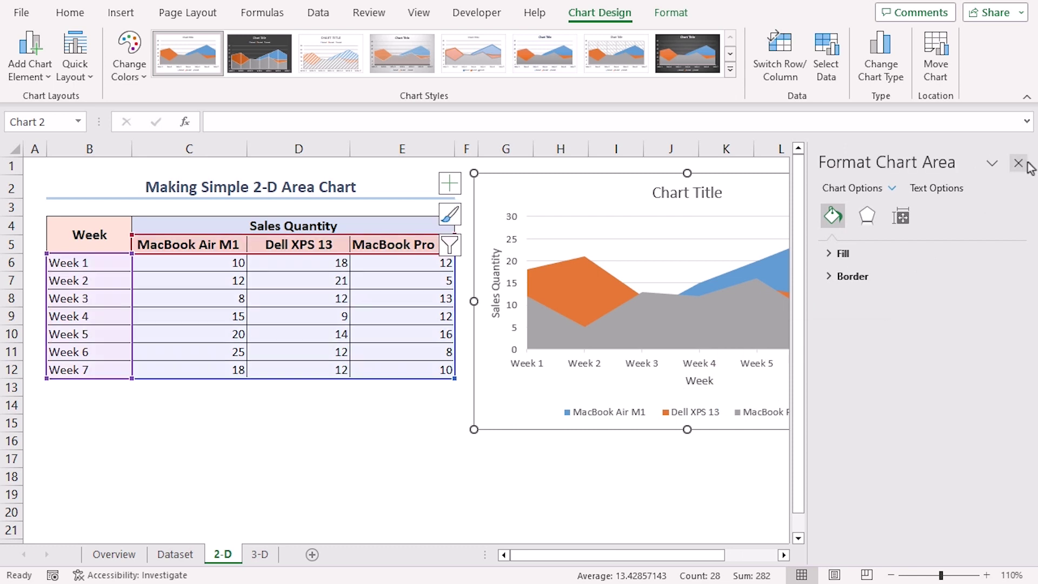
pyautogui.click(1018, 163)
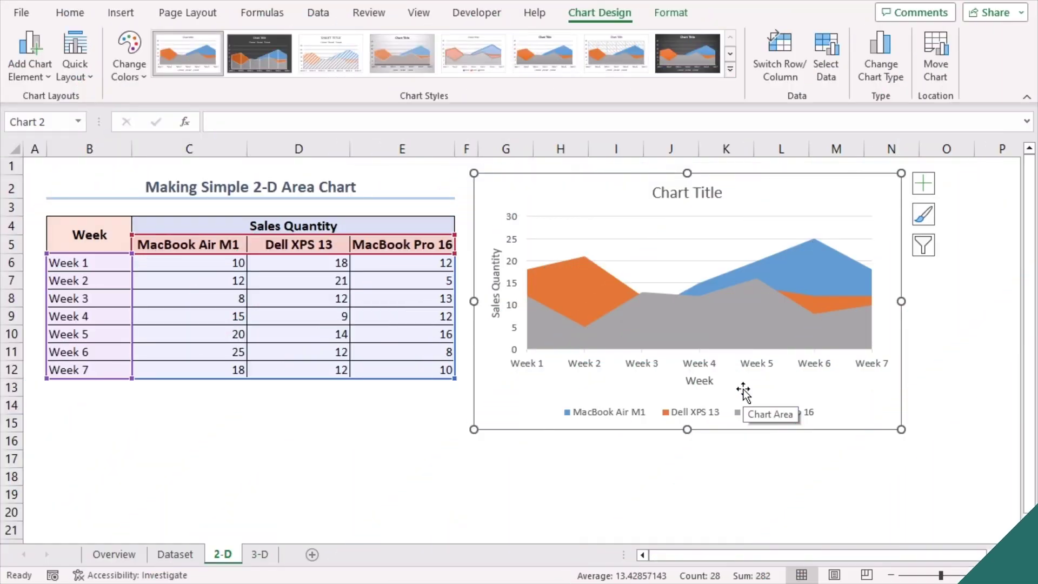
# Change the chart to the Stacked Area type under 2-D Area
pyautogui.click(121, 12)
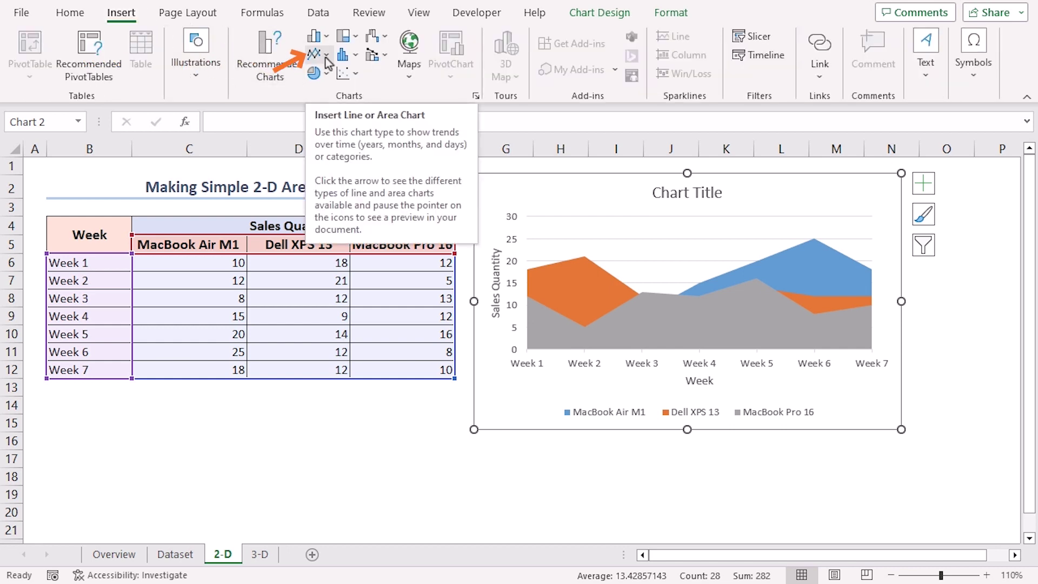
pyautogui.click(327, 55)
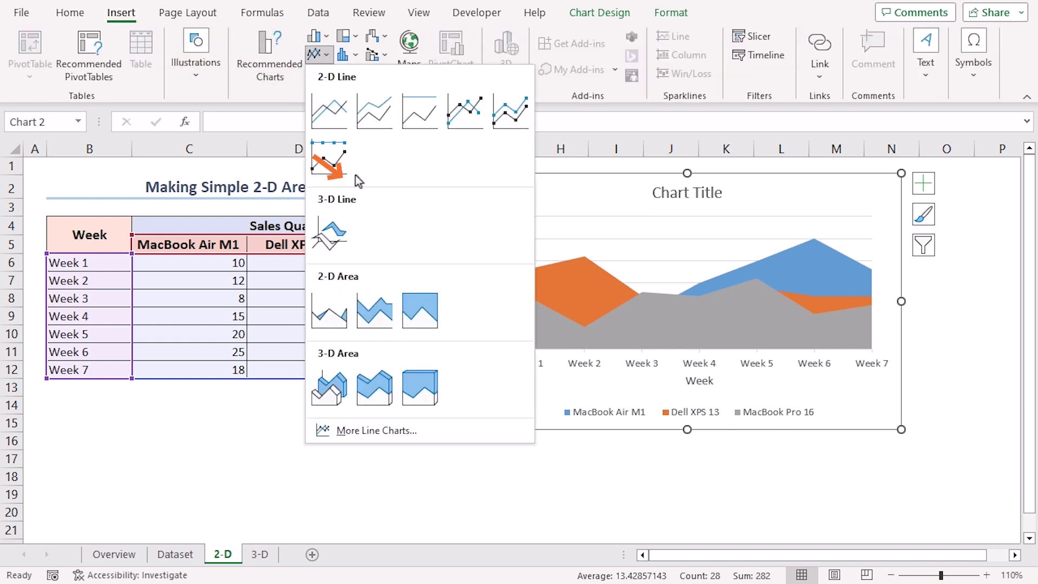
pyautogui.click(382, 323)
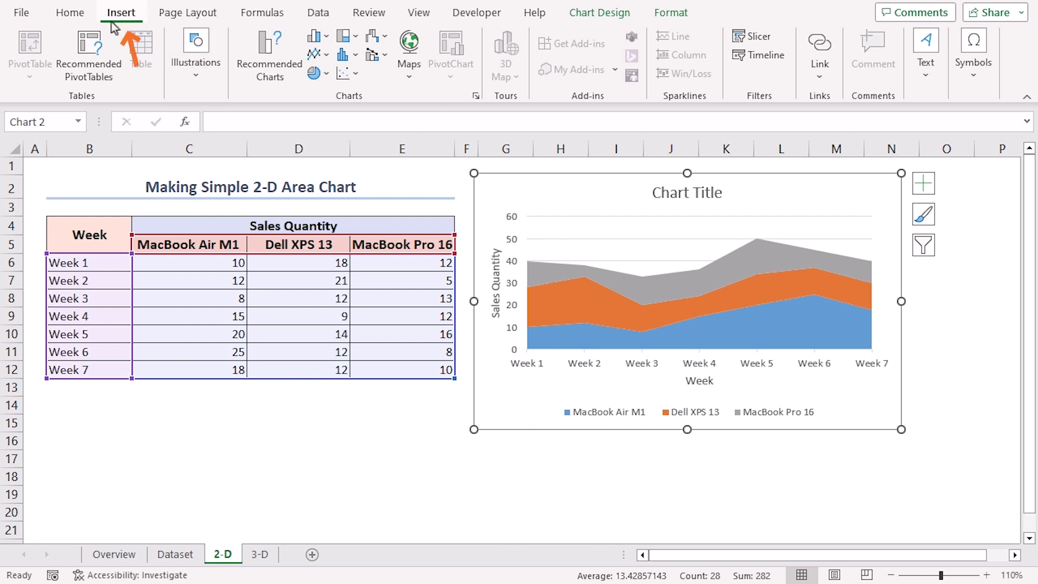
# Change the chart to the 100% Stacked Area type under 2-D Area
pyautogui.click(326, 55)
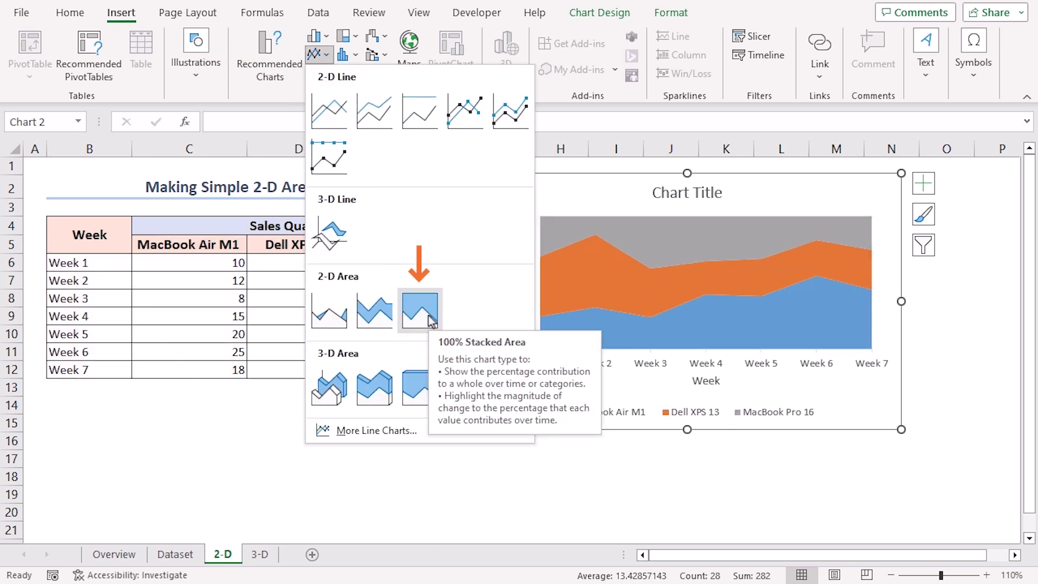
pyautogui.click(431, 321)
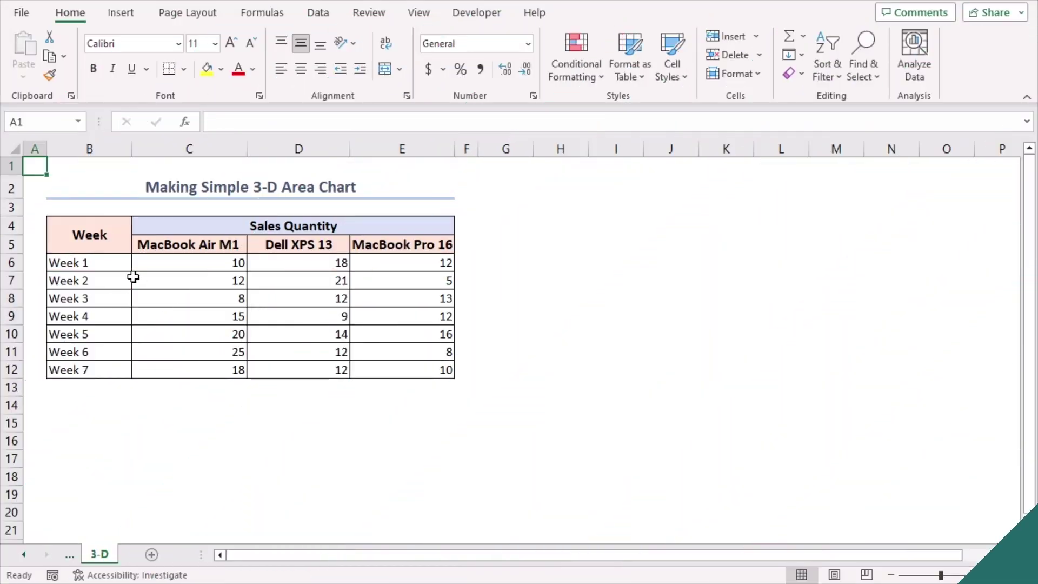
# Select B6:E12, insert a 3-D Area chart, and move it right of the table
pyautogui.click(89, 265)
pyautogui.moveTo(90, 265); pyautogui.dragTo(377, 368)
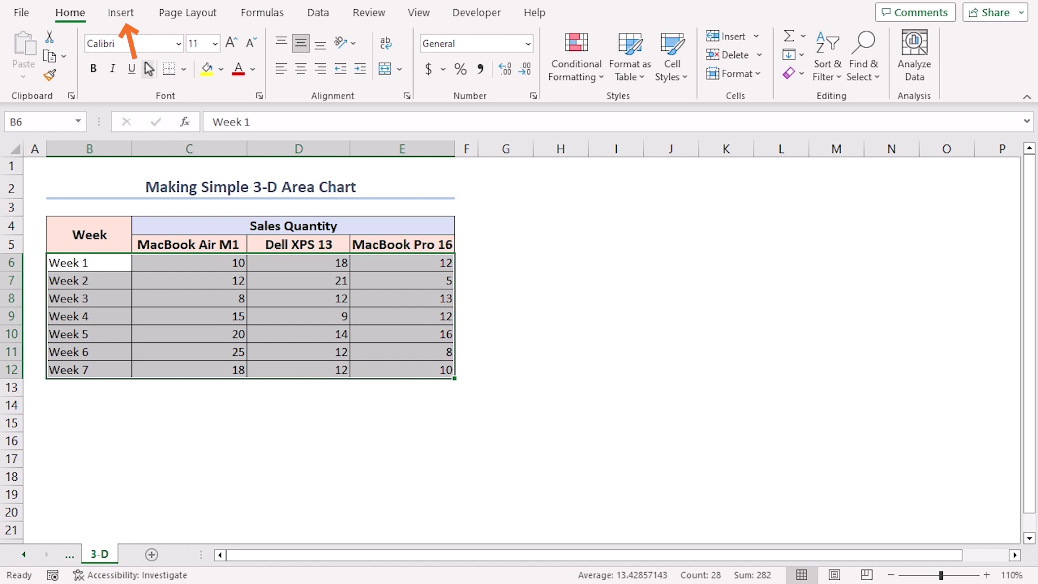
pyautogui.click(120, 16)
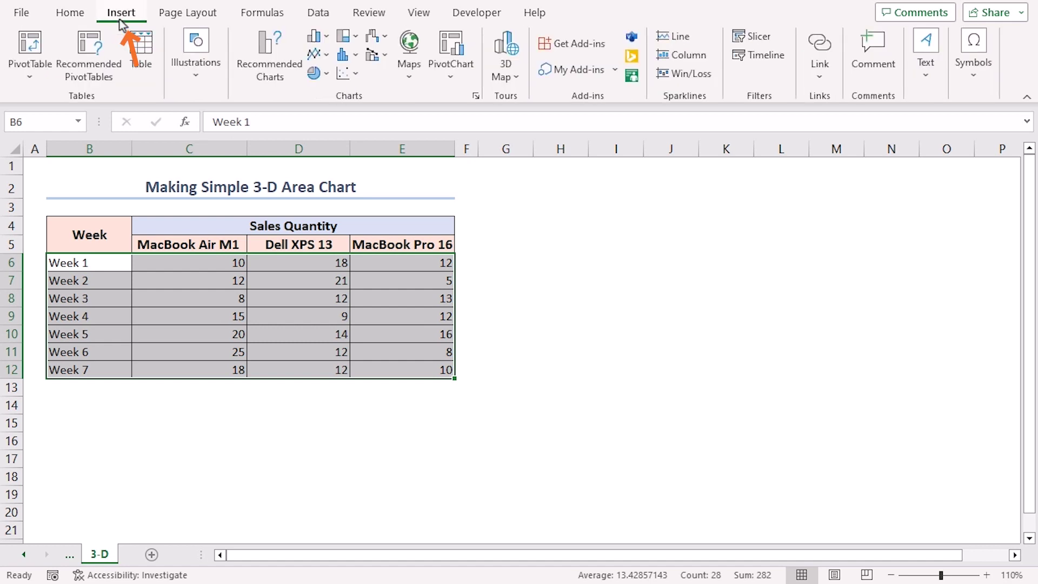
pyautogui.click(324, 56)
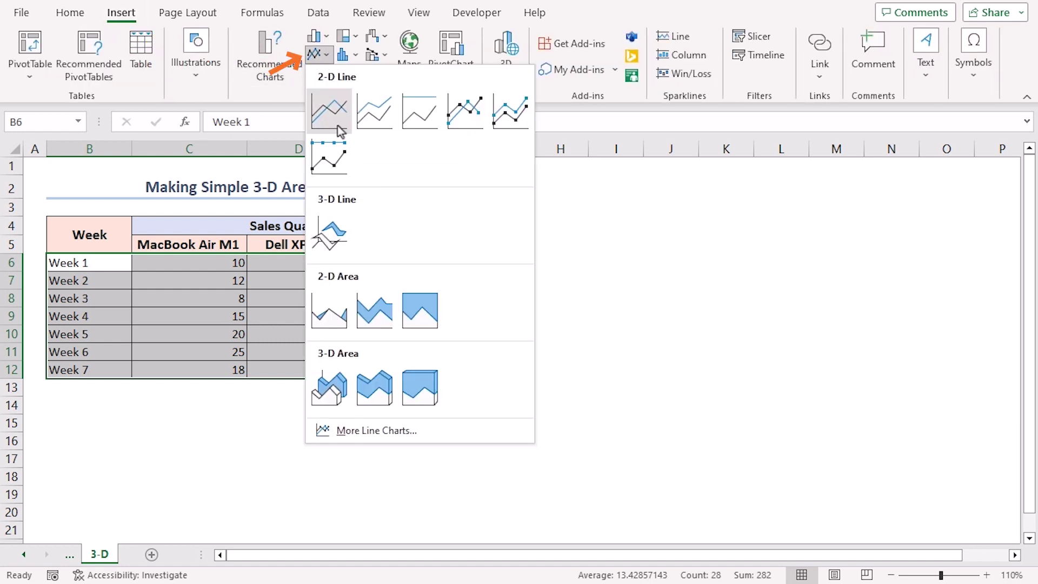
pyautogui.click(341, 403)
pyautogui.moveTo(355, 245); pyautogui.dragTo(564, 209)
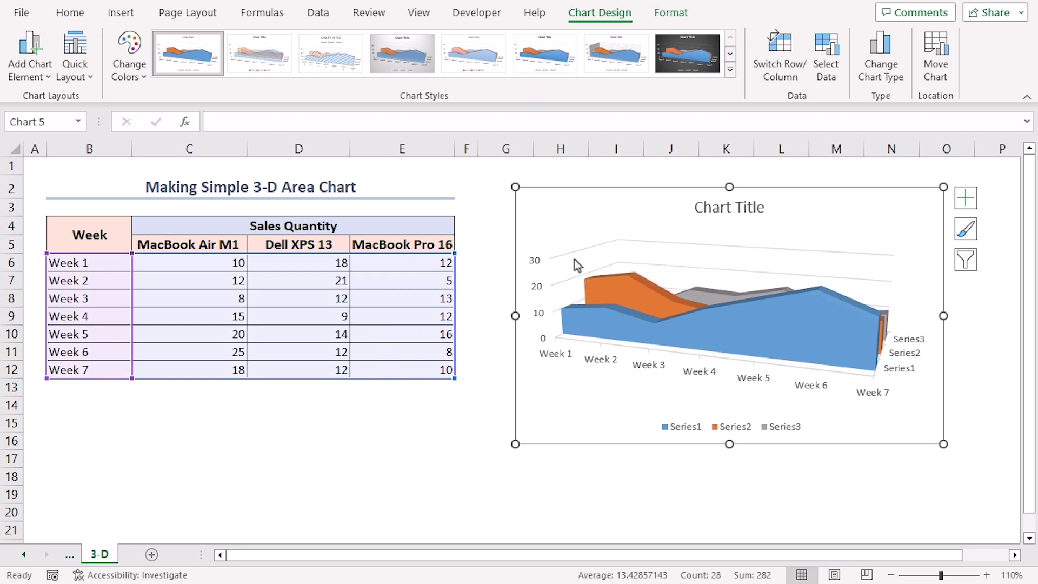
# Open Select Data for the 3-D chart and name Series1 'MacBook Air M1' from C5
pyautogui.rightClick(542, 206)
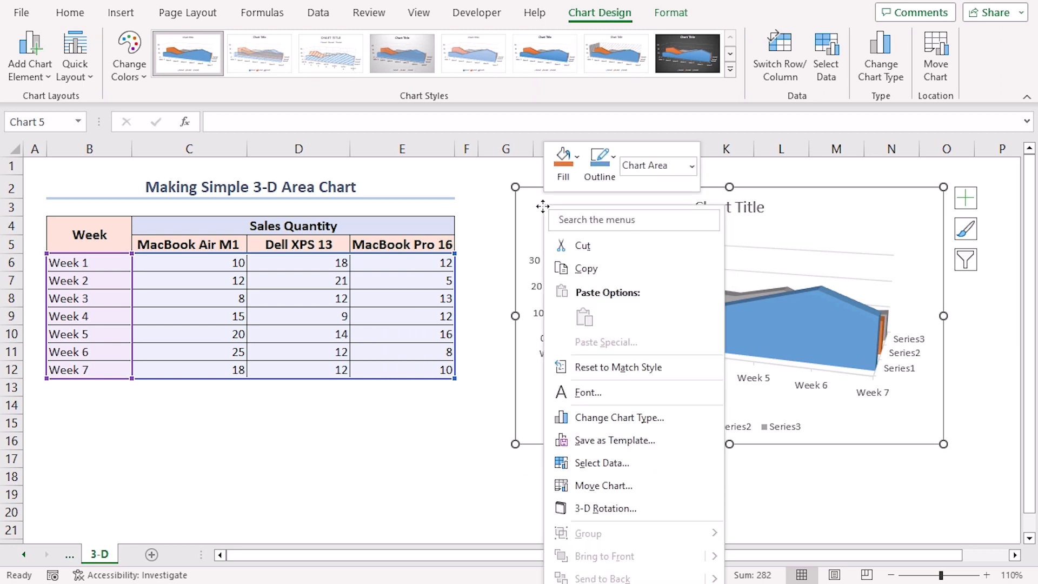
pyautogui.click(604, 462)
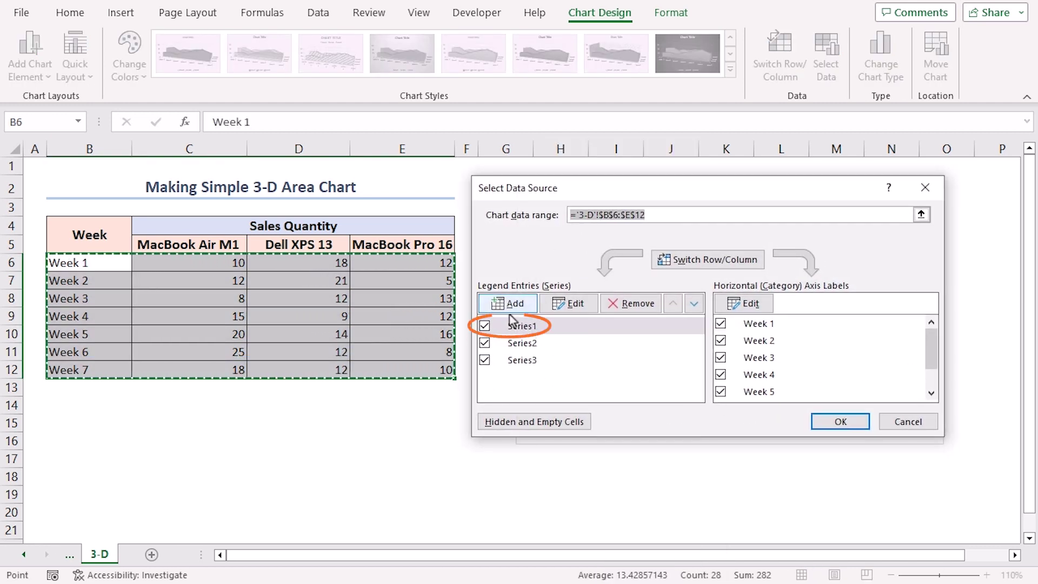
pyautogui.click(521, 327)
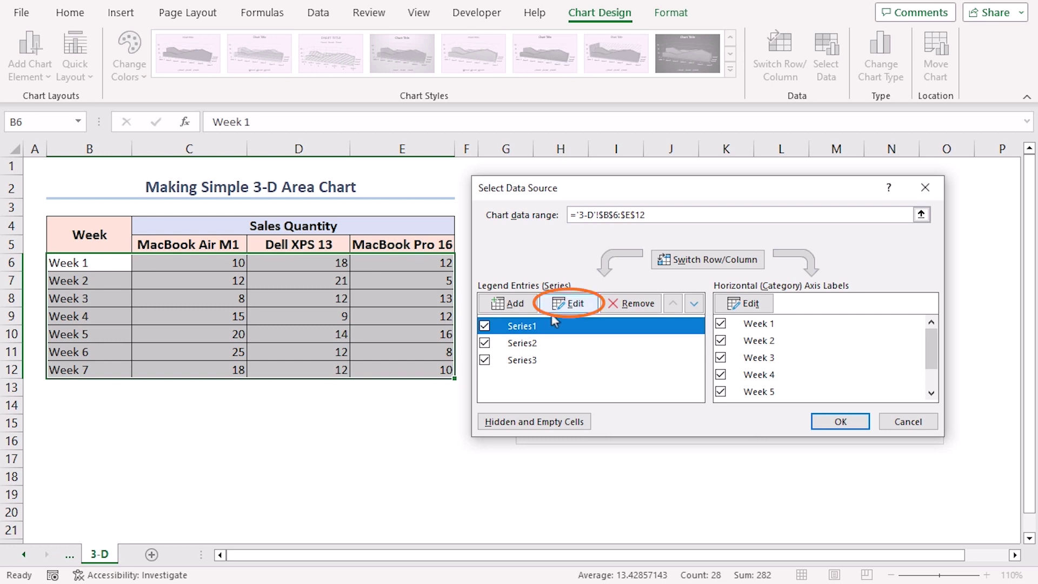
pyautogui.click(573, 306)
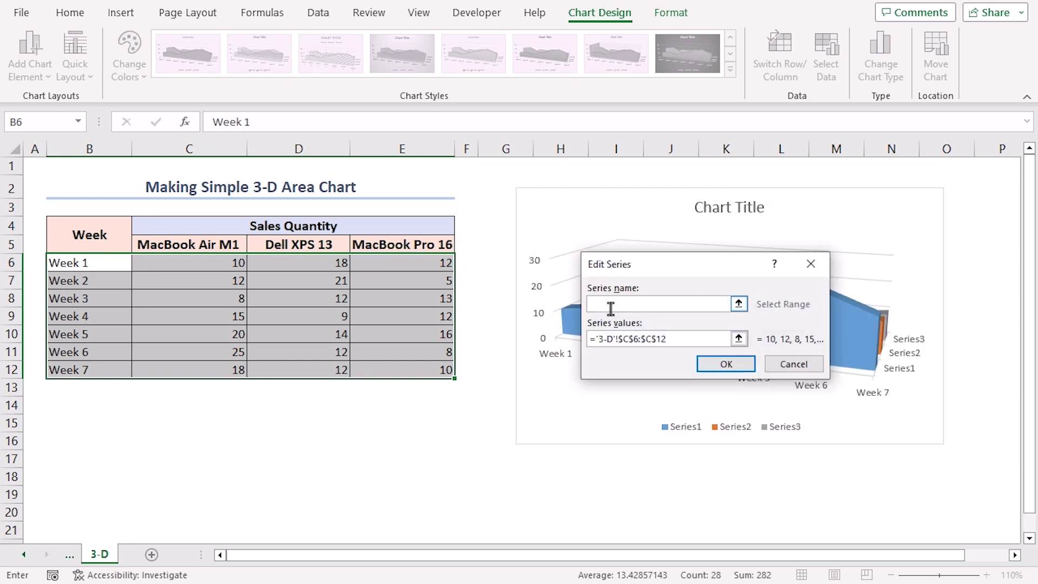
pyautogui.click(186, 244)
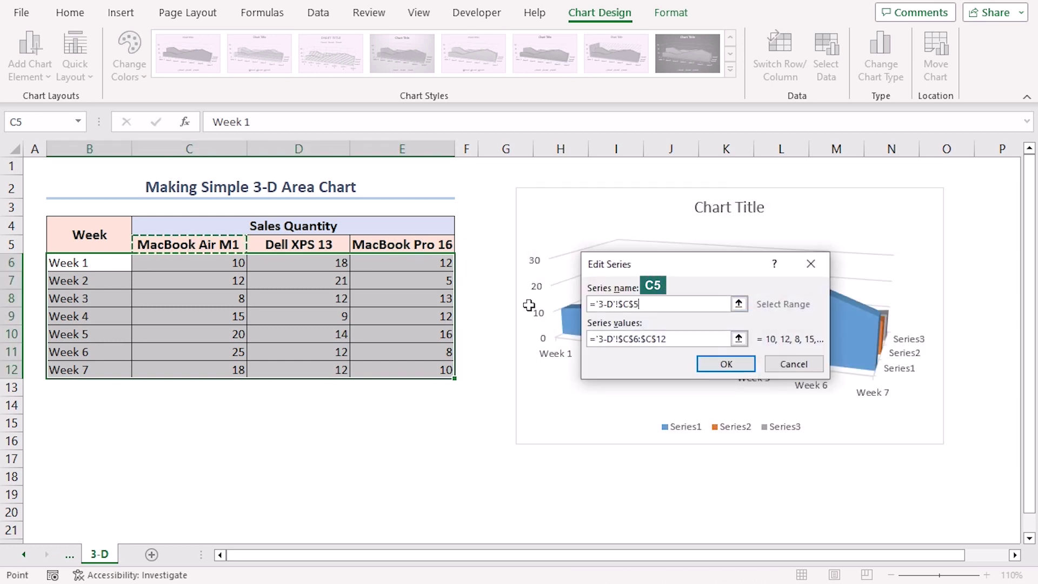
pyautogui.click(725, 365)
# Name Series2 'Dell XPS 13' from D5 and Series3 'MacBook Pro 16' from E5, then confirm
pyautogui.click(522, 343)
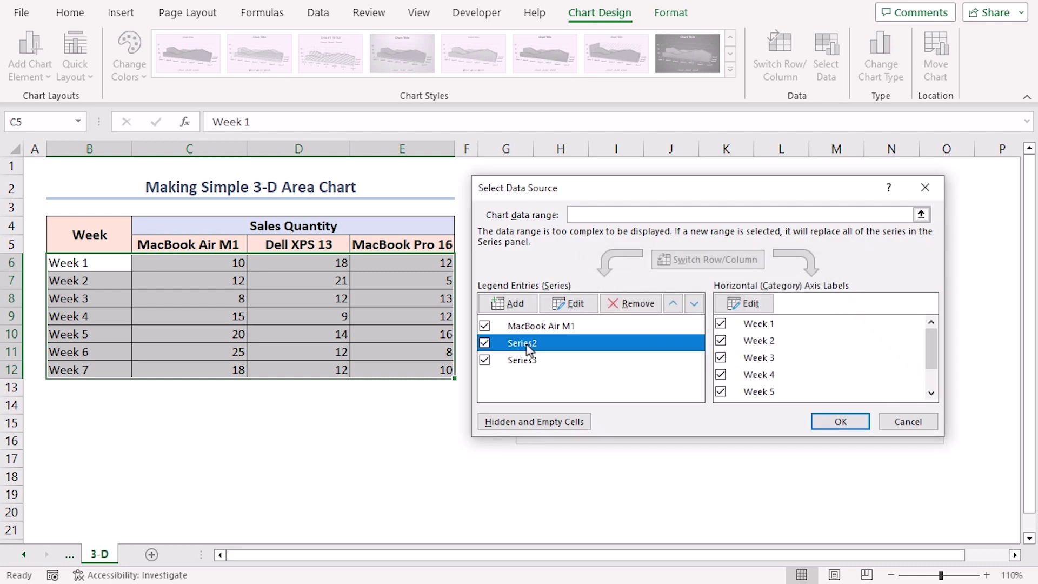
pyautogui.click(568, 303)
pyautogui.click(290, 246)
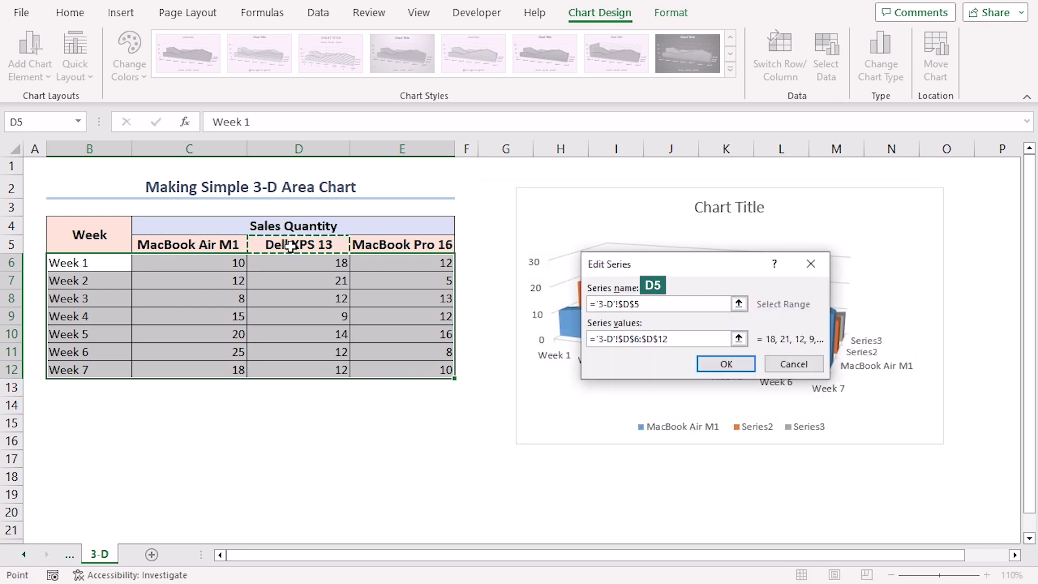
pyautogui.click(725, 364)
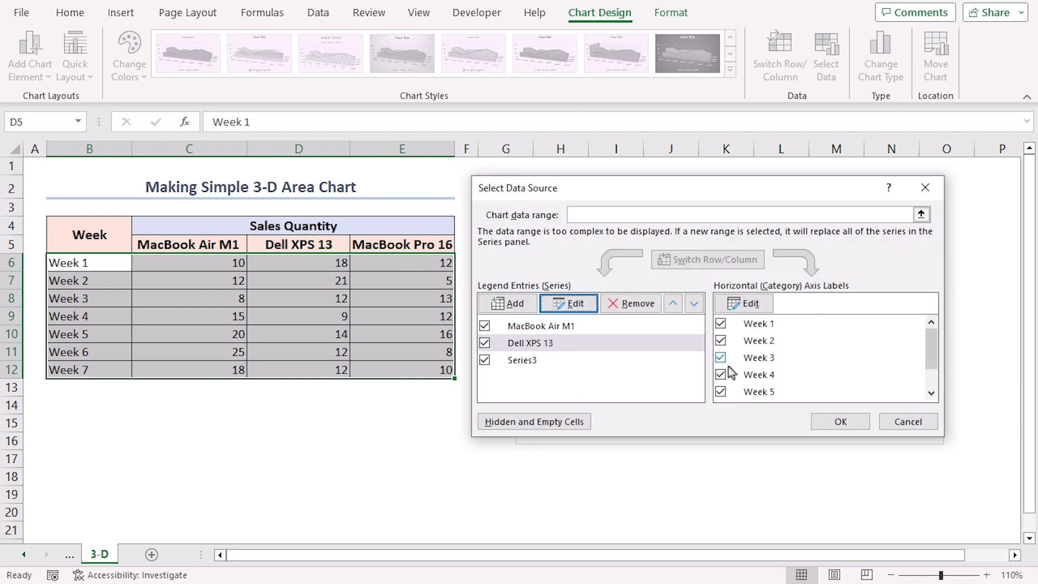
pyautogui.click(521, 360)
pyautogui.click(568, 304)
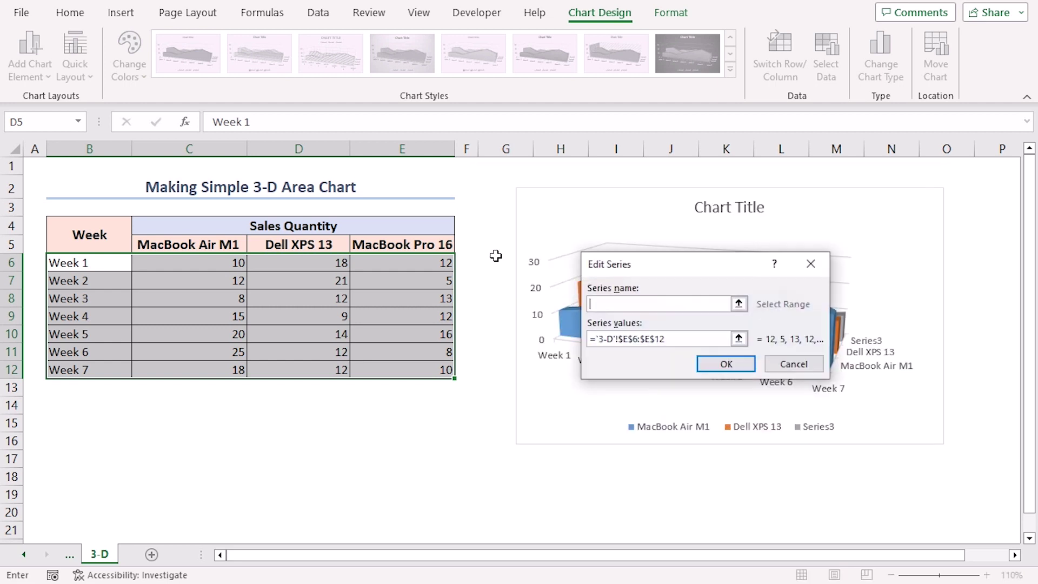
pyautogui.click(384, 243)
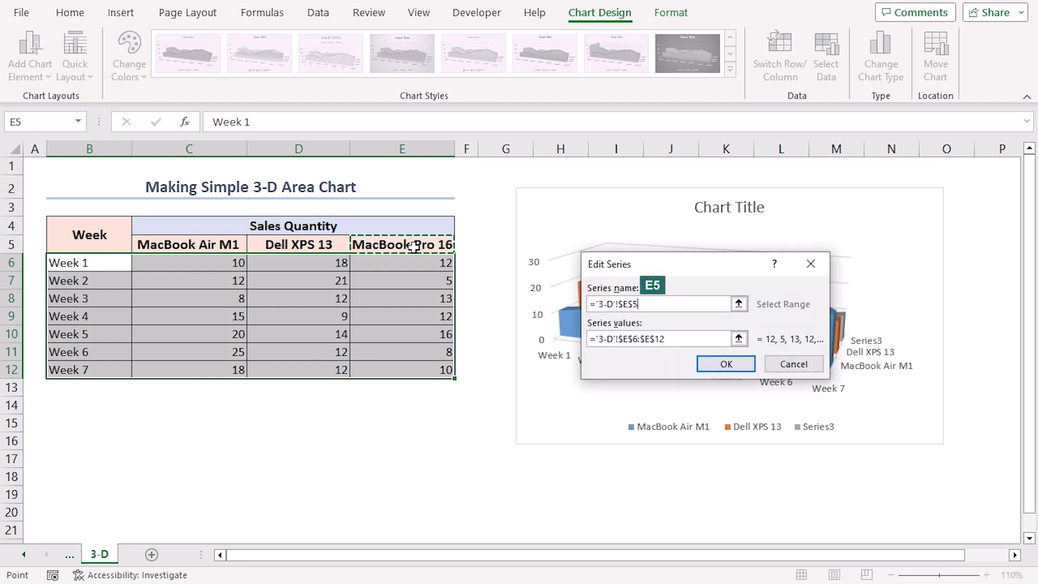
pyautogui.click(726, 364)
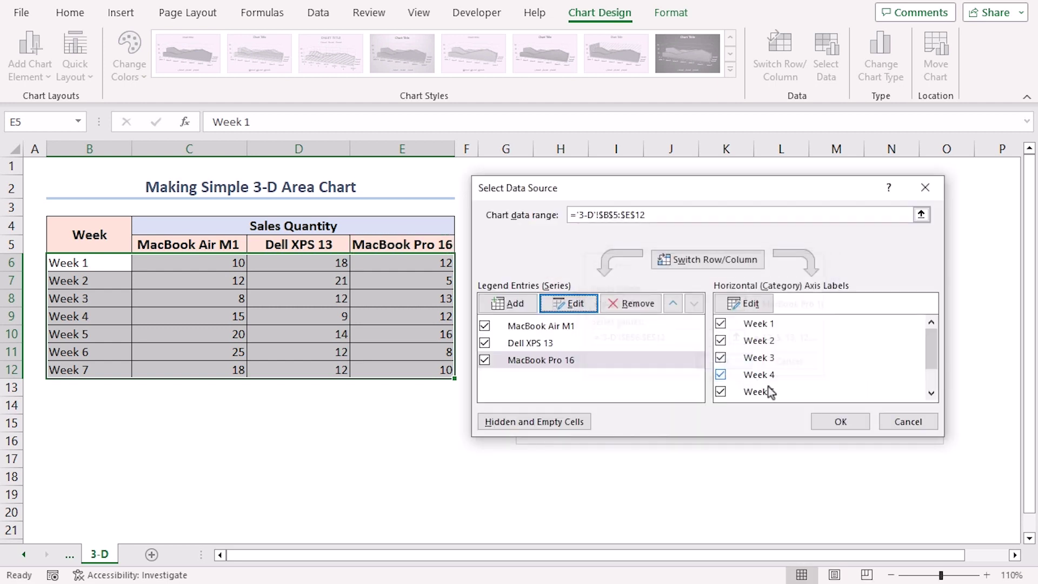
pyautogui.click(841, 421)
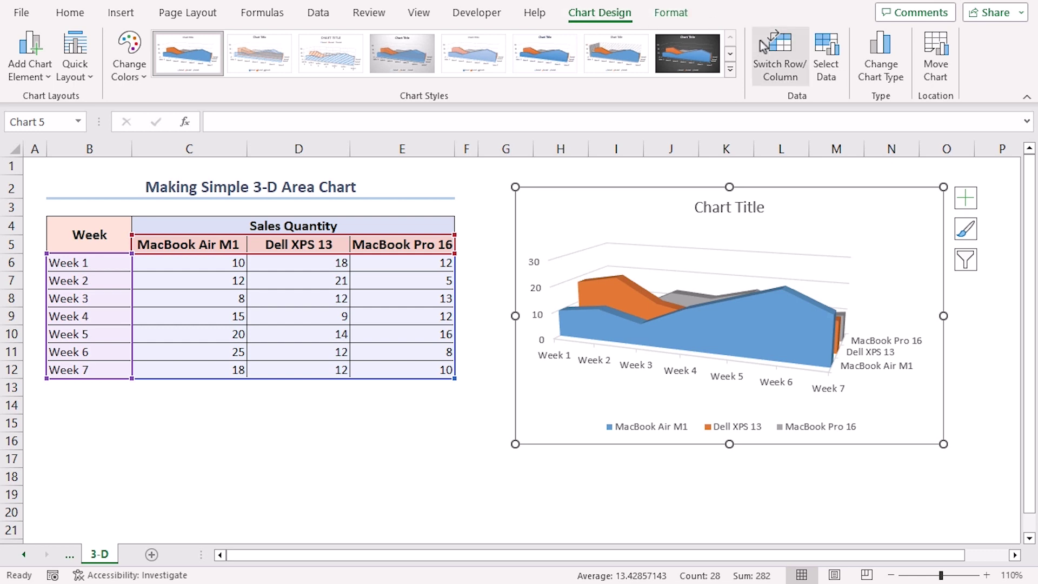
# Switch the chart type to 3-D Stacked Area using Change Chart Type
pyautogui.click(878, 67)
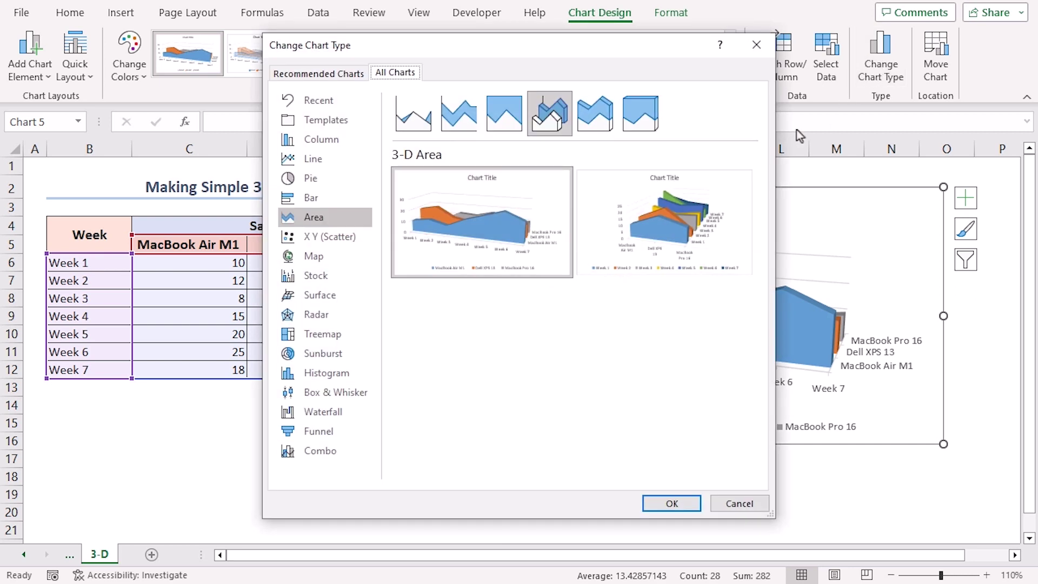
pyautogui.moveTo(697, 172)
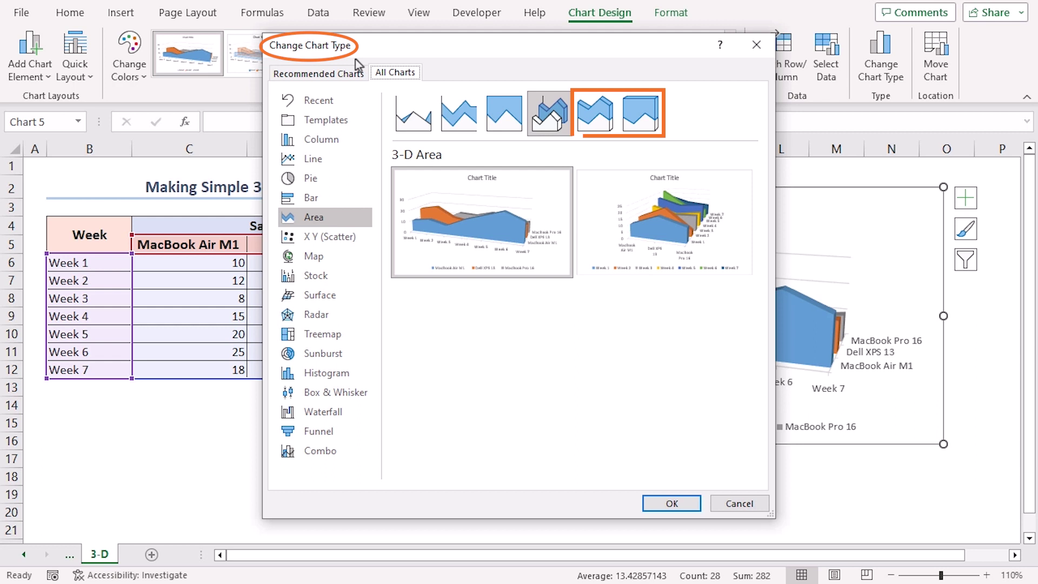
pyautogui.click(602, 125)
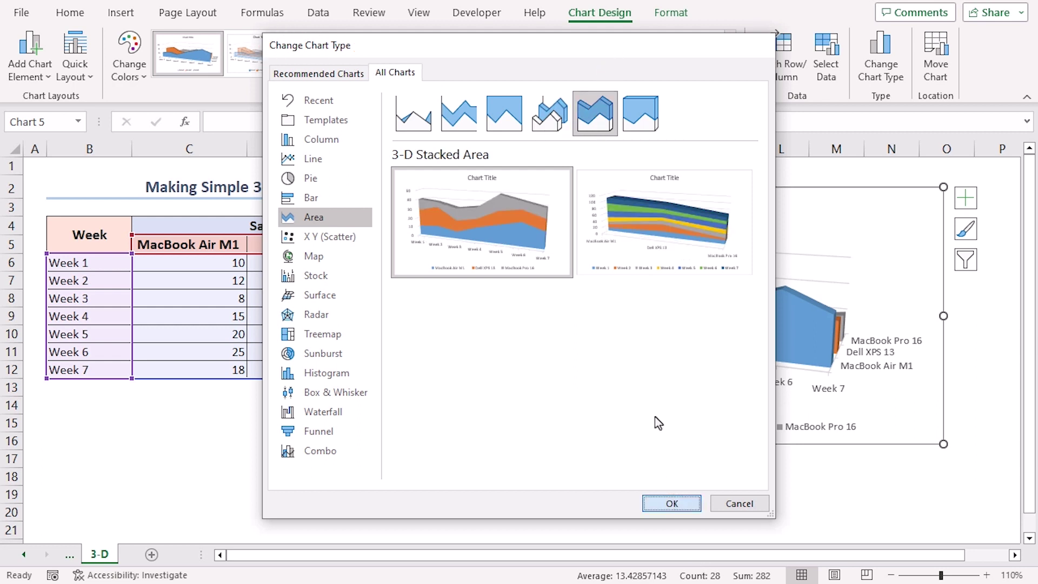
pyautogui.click(671, 503)
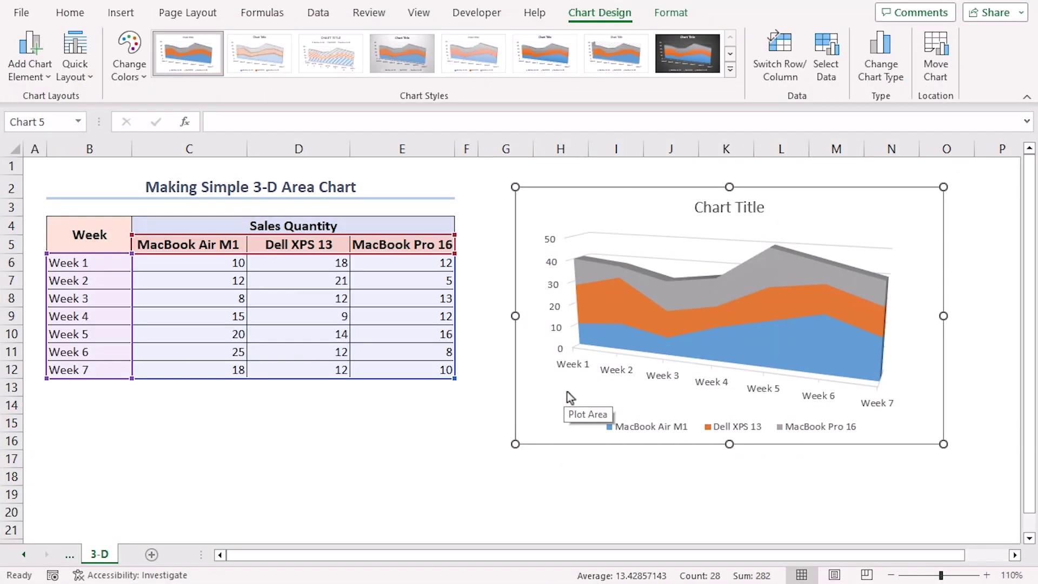
# Switch the chart type to 3-D 100% Stacked Area so the vertical axis shows percentages
pyautogui.click(881, 76)
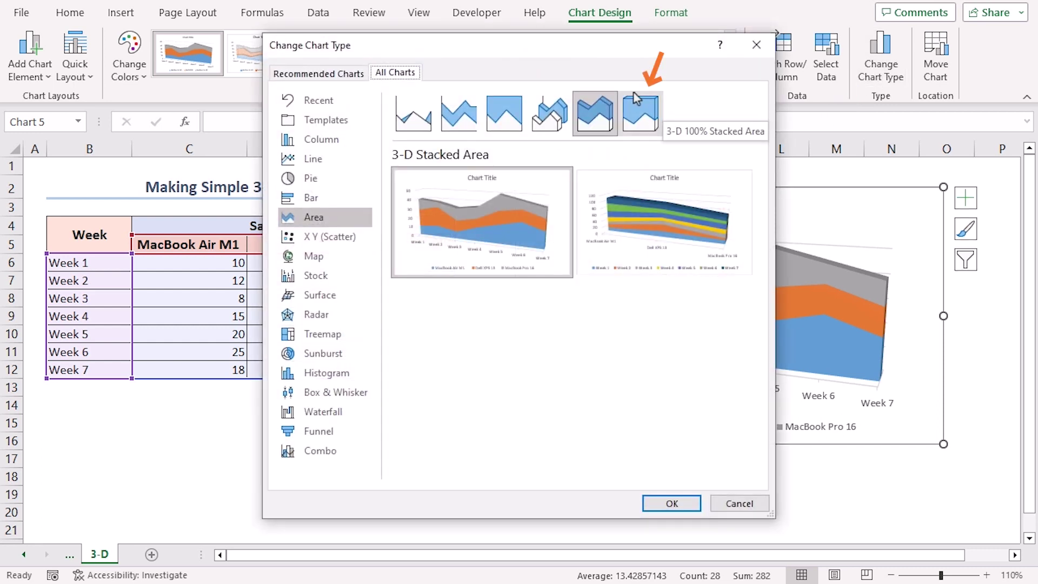
pyautogui.click(641, 125)
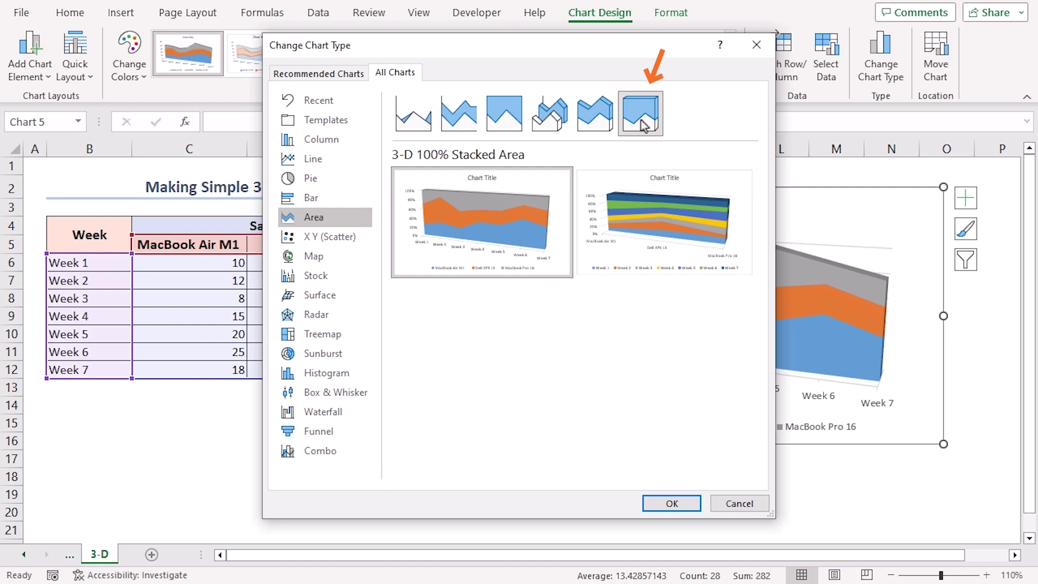
pyautogui.click(673, 502)
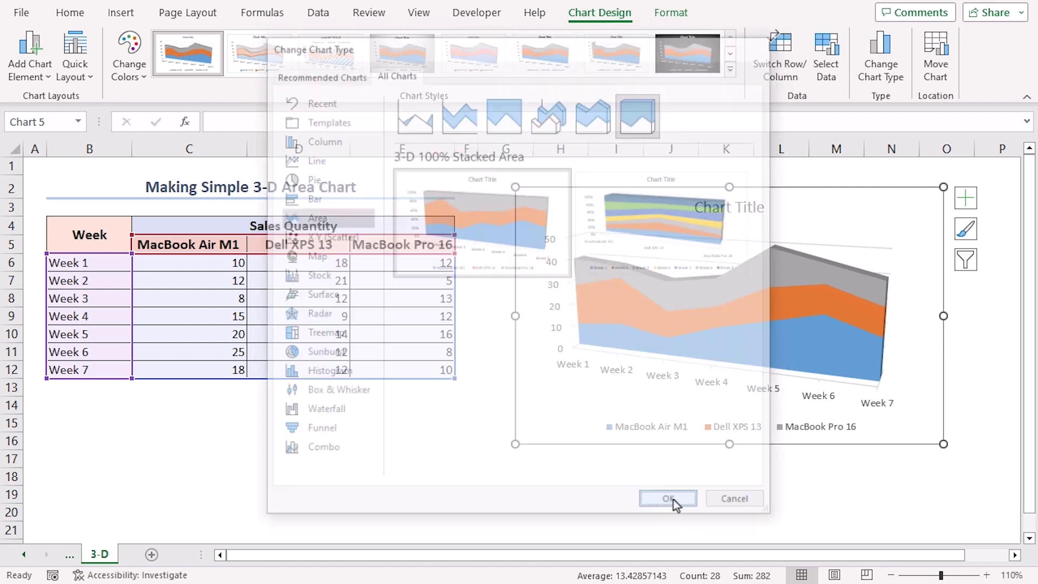